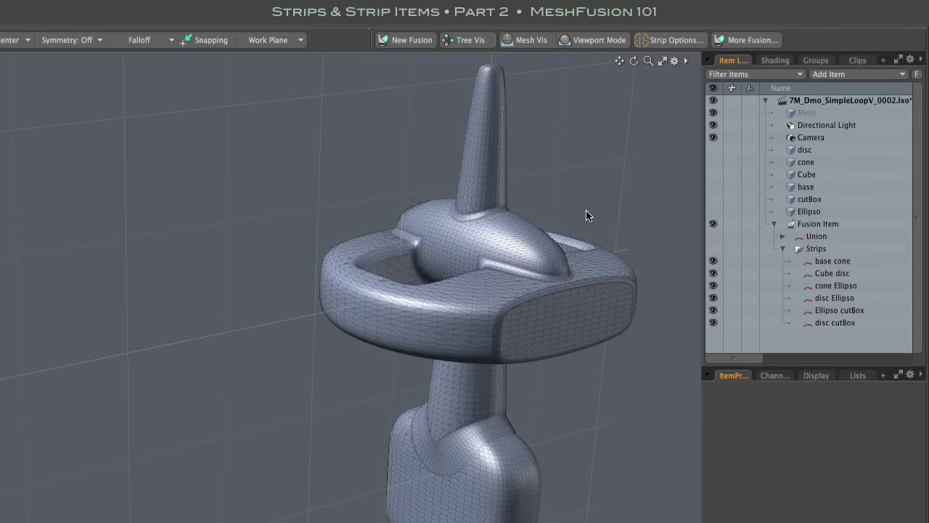
Step: Examine the Fusion Item and each of its strips, from base cone to disc cutBox, to see which intersection curves they represent
alt+drag(587, 208, 533, 371)
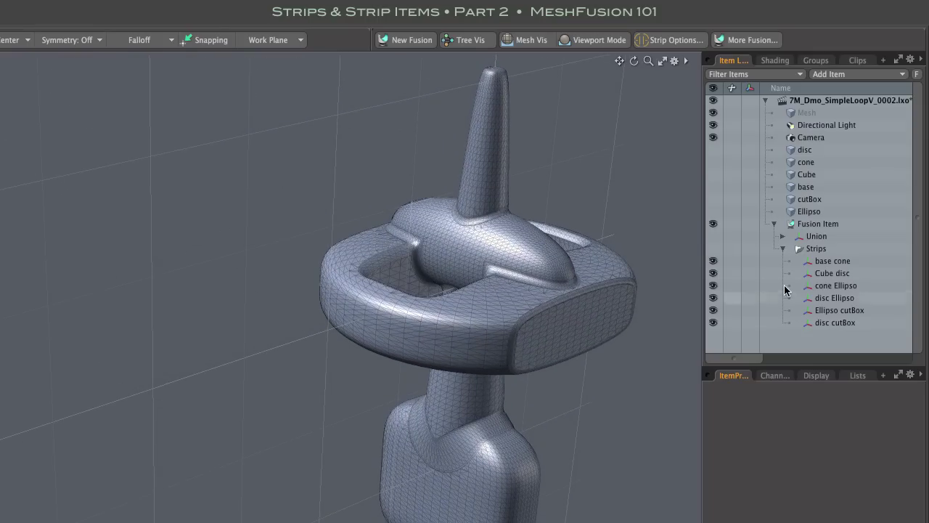
click(806, 224)
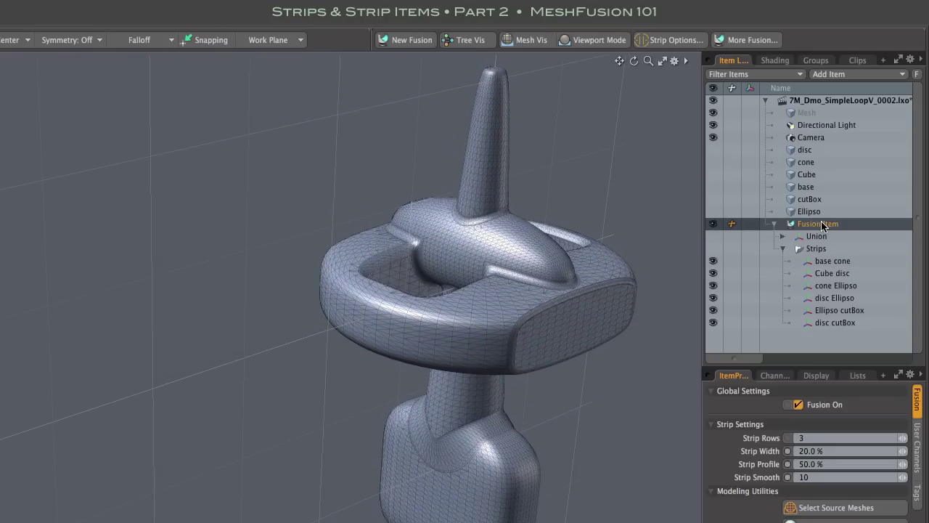
click(816, 248)
click(832, 261)
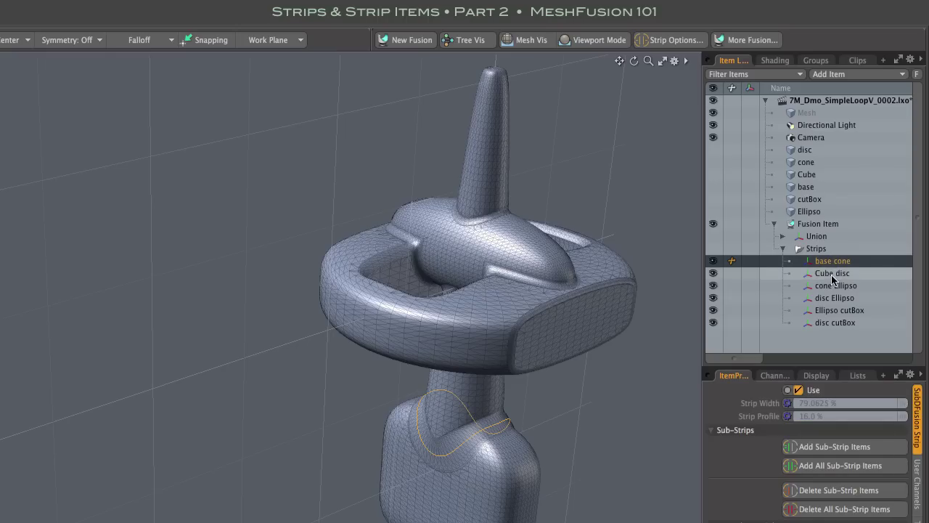
click(830, 273)
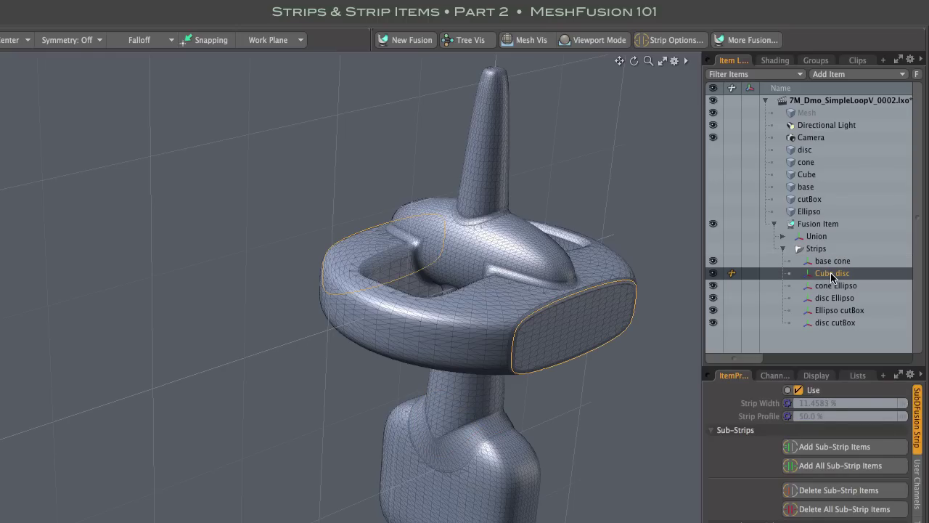
click(832, 286)
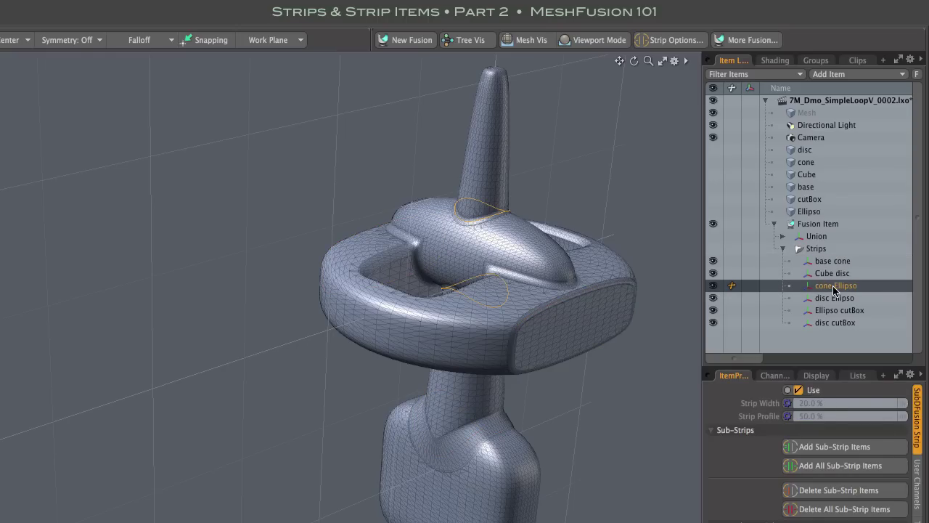
alt+drag(592, 241, 546, 296)
click(828, 300)
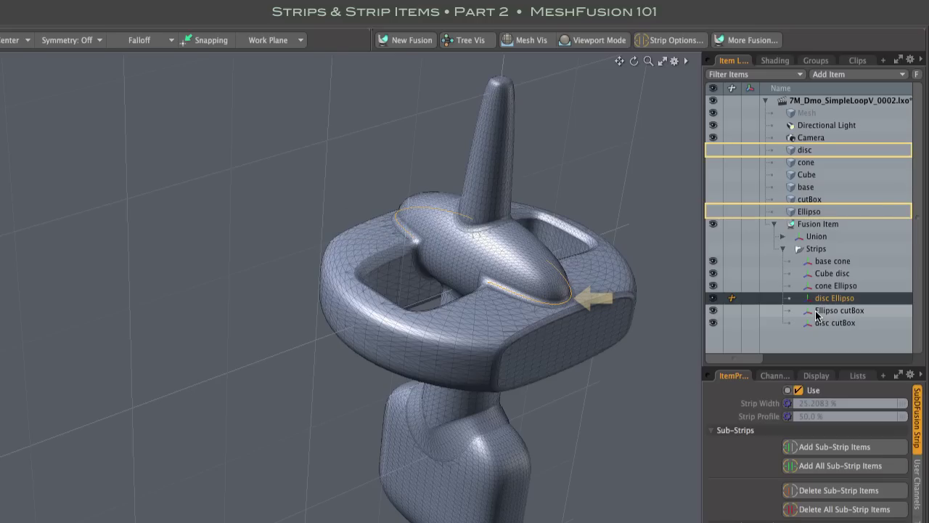
click(817, 311)
alt+drag(604, 383, 638, 331)
click(836, 323)
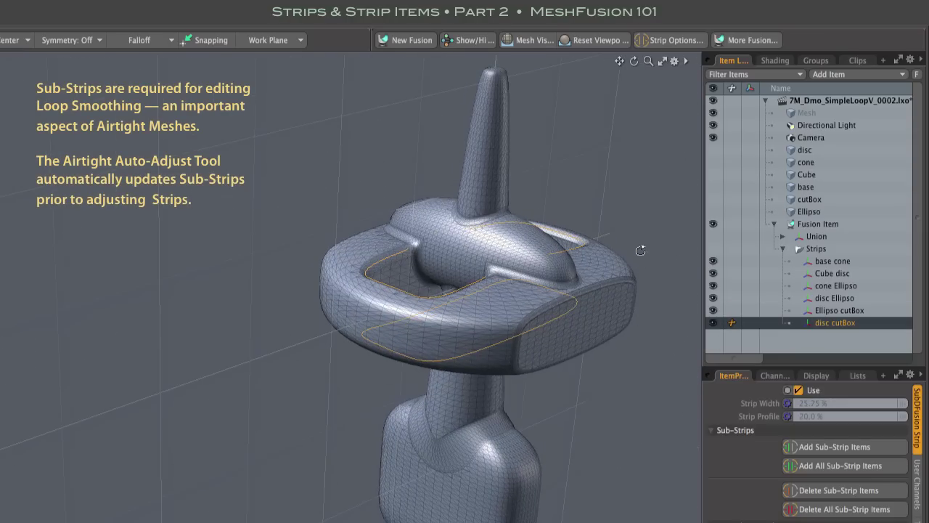
Step: Add sub-strip items to all strips of the fusion model and expand the Cube disc strip
click(664, 40)
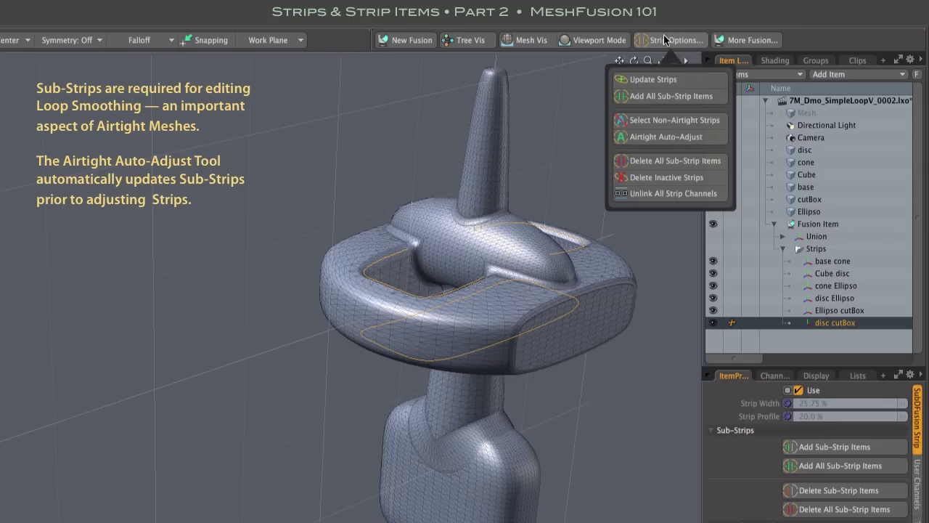
click(671, 97)
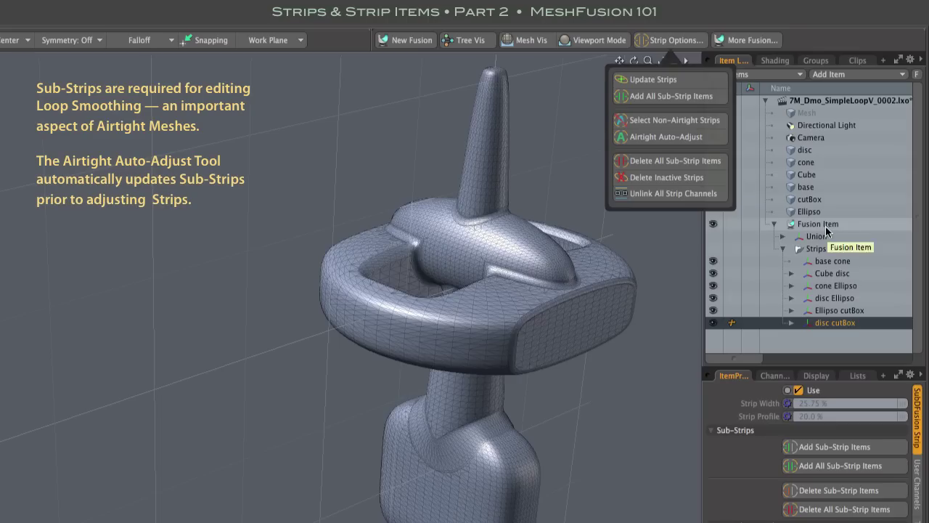
click(830, 274)
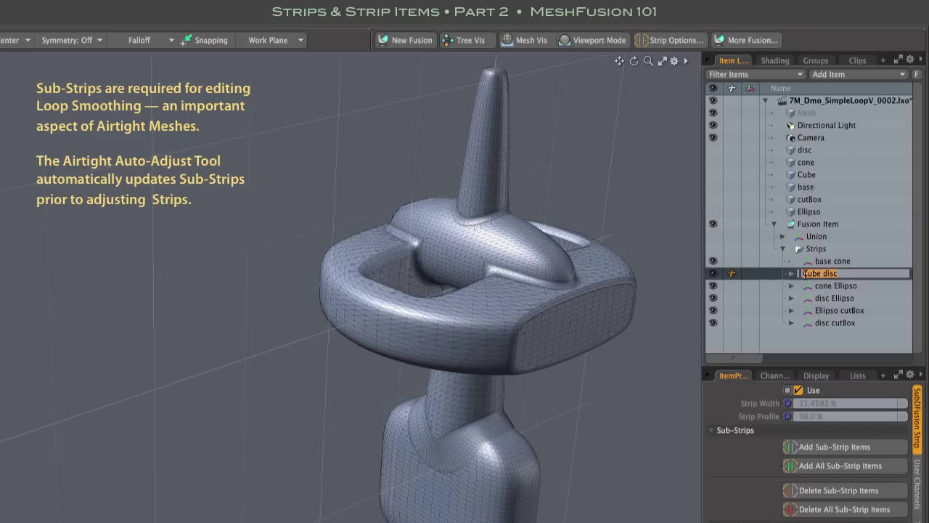
click(791, 273)
Step: Examine the individual sub-strips of Cube disc, followed by both sub-strips of disc Ellipso, as curves on the model
click(842, 286)
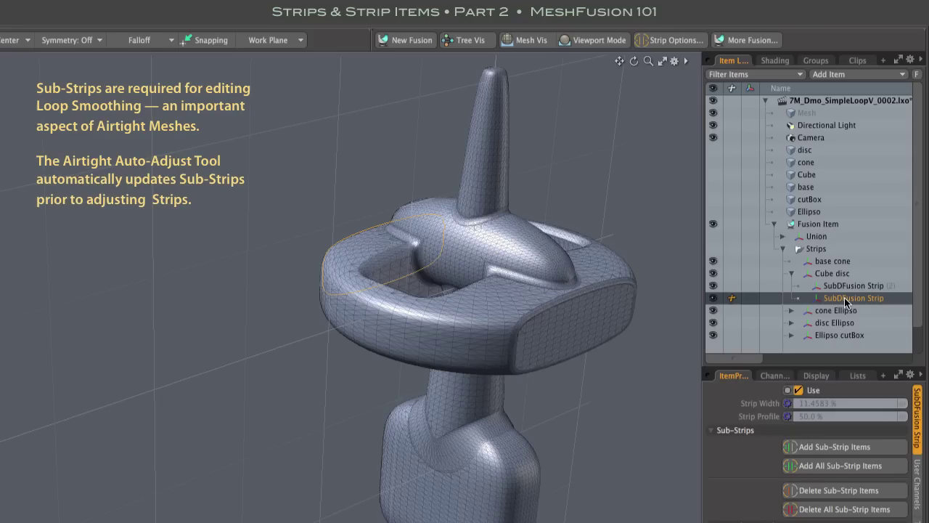
click(845, 298)
click(792, 274)
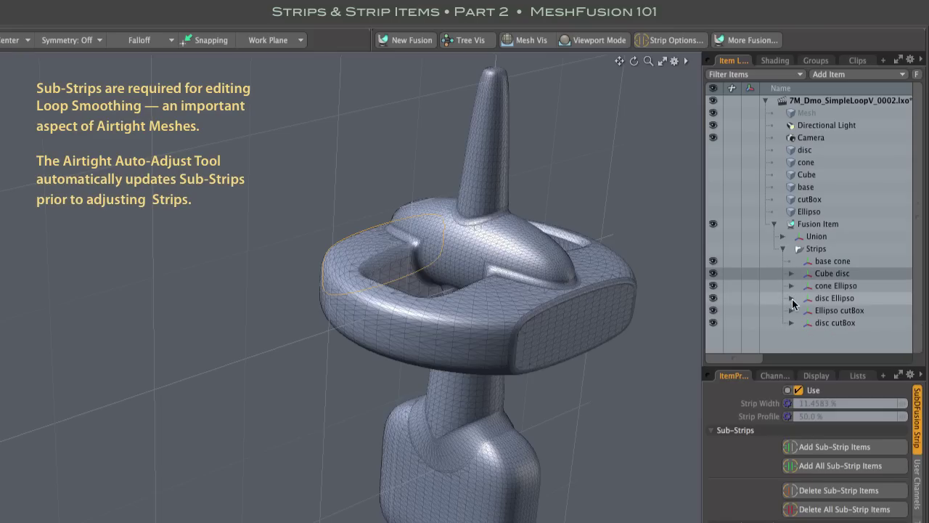
click(792, 297)
click(842, 310)
click(842, 323)
alt+drag(612, 230, 675, 307)
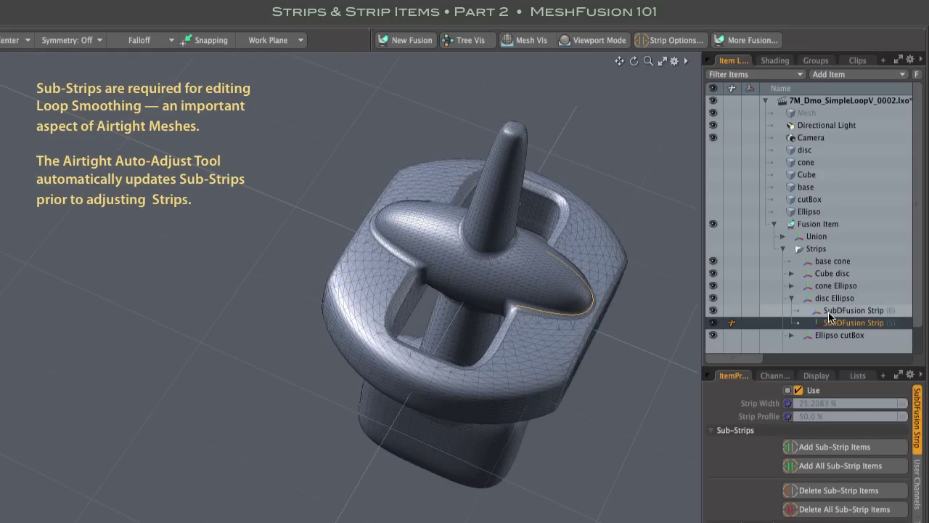
ctrl+click(843, 310)
alt+drag(499, 292, 467, 252)
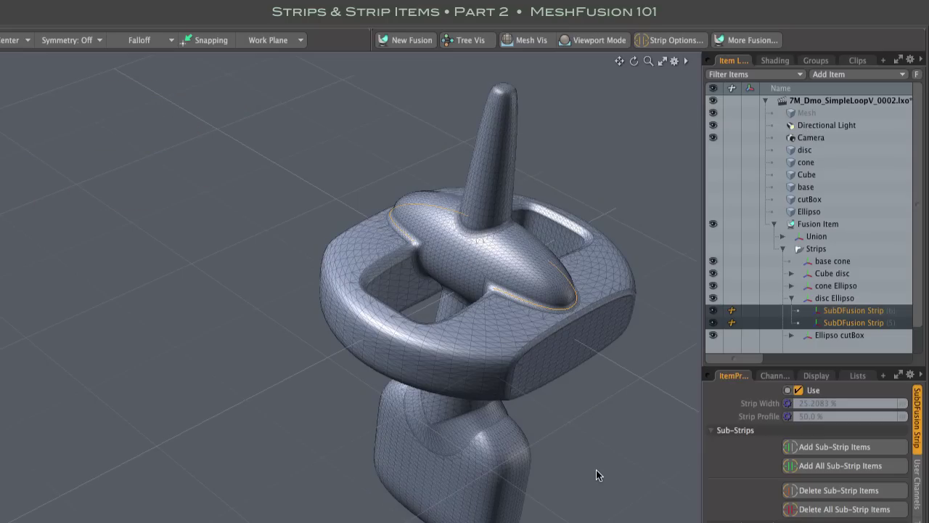
Step: Move the Ellipso mesh to X 900 mm so that it sits off-centre on the disc
click(602, 452)
click(809, 211)
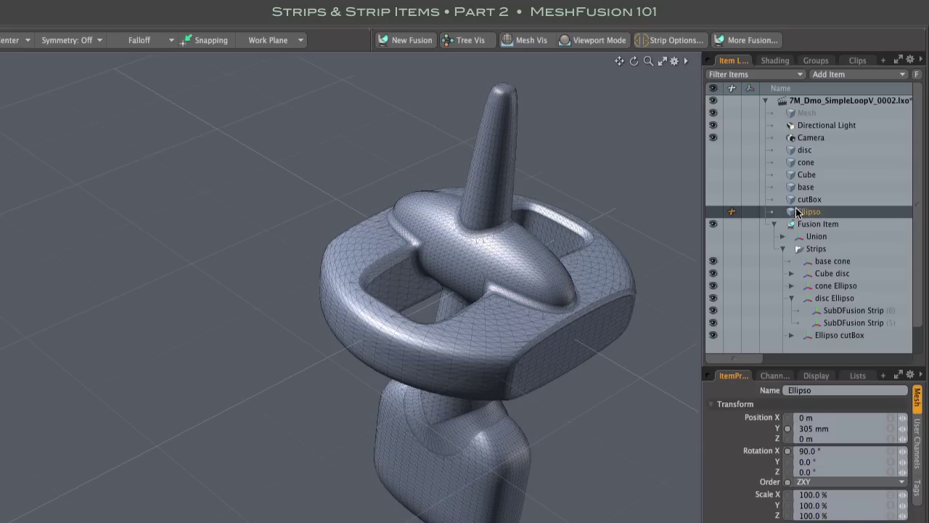
key(w)
drag(440, 235, 373, 217)
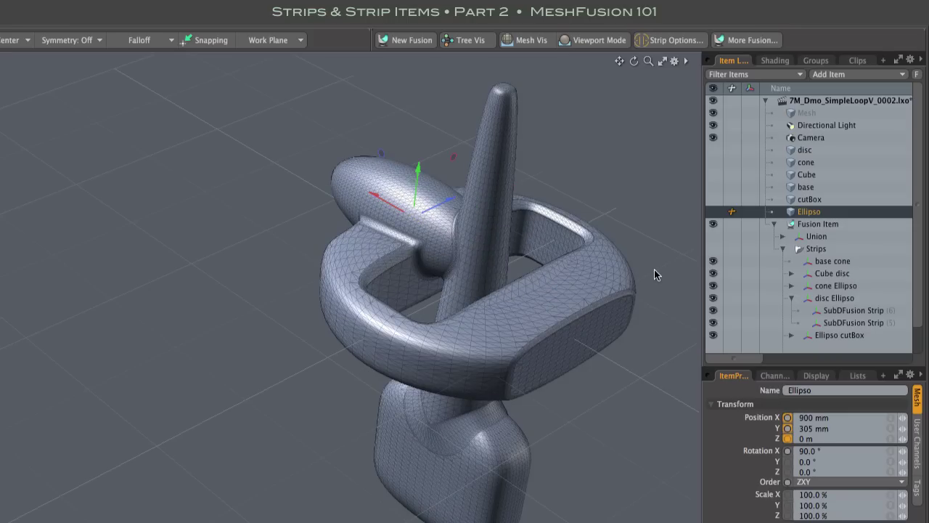
Step: Inspect how the sub-strips of disc Ellipso and cone Ellipso map onto the model with the Ellipso mesh moved
click(850, 310)
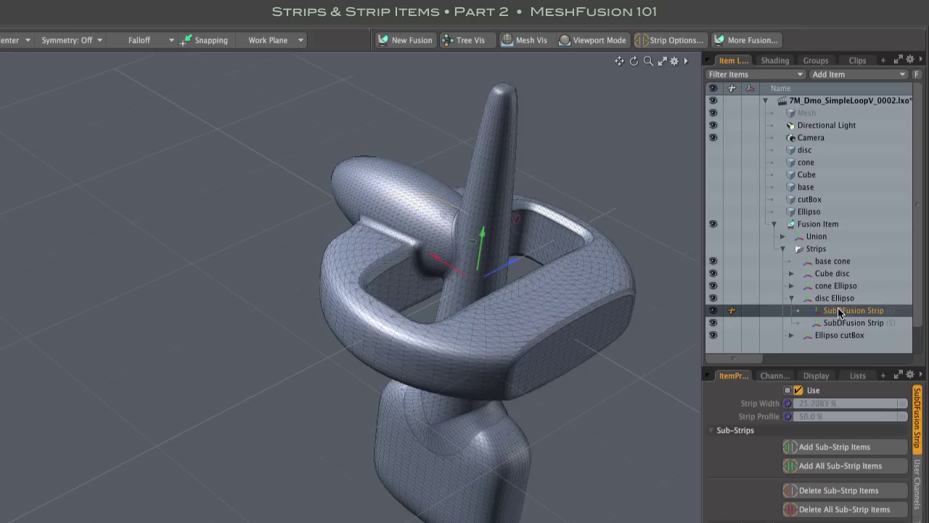
alt+drag(654, 302, 578, 268)
click(823, 323)
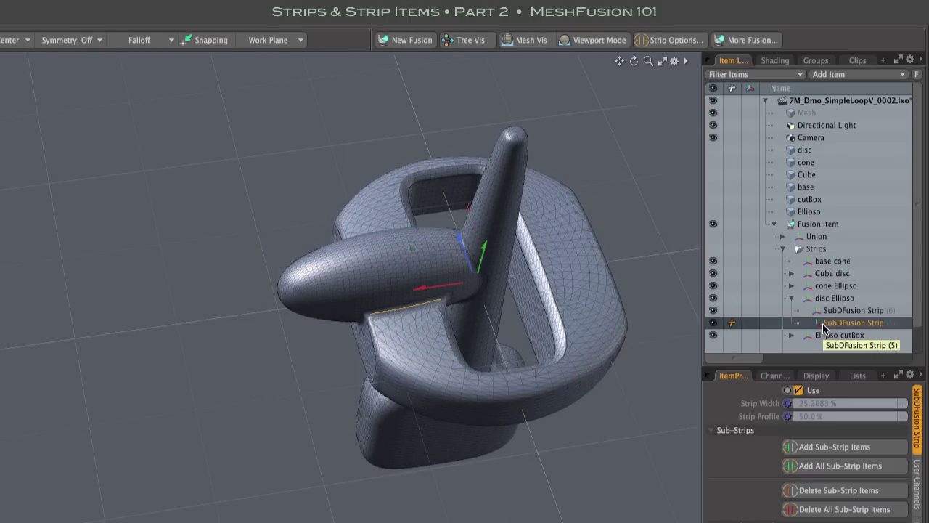
alt+drag(640, 305, 690, 310)
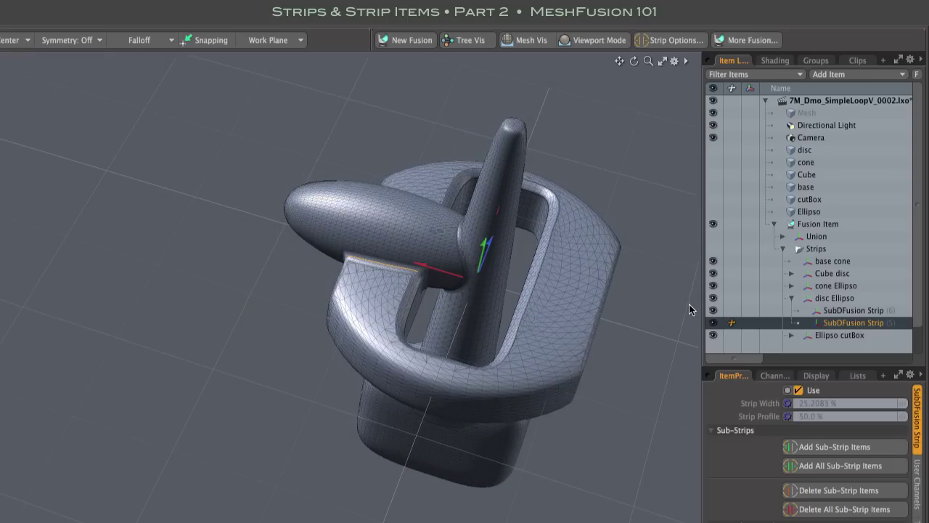
click(791, 286)
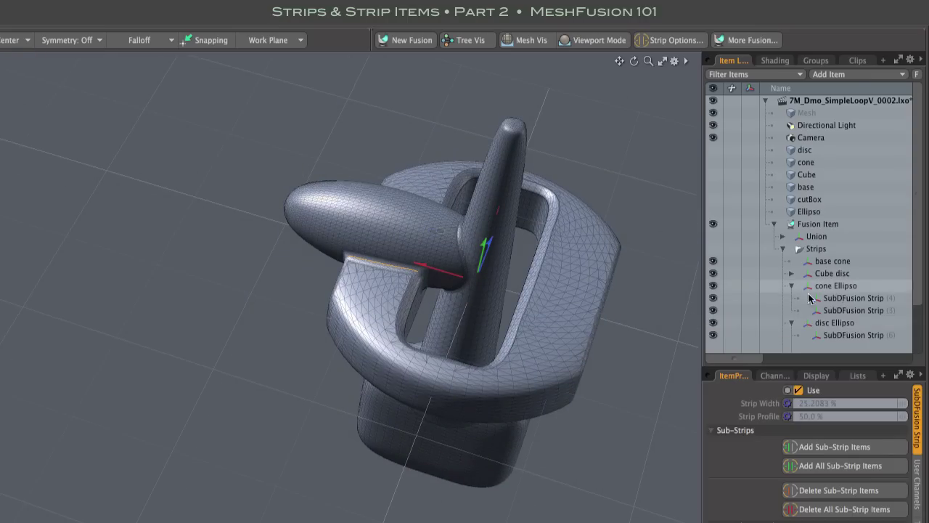
click(851, 309)
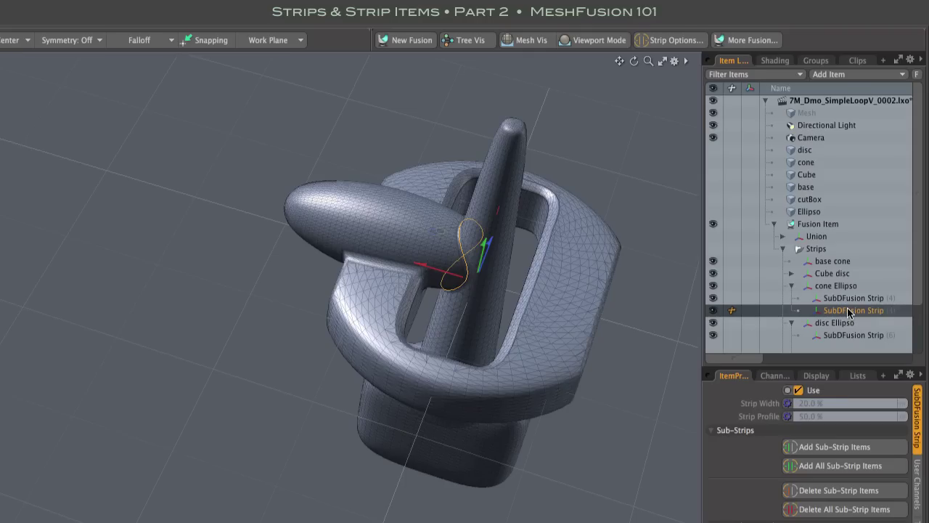
key(space)
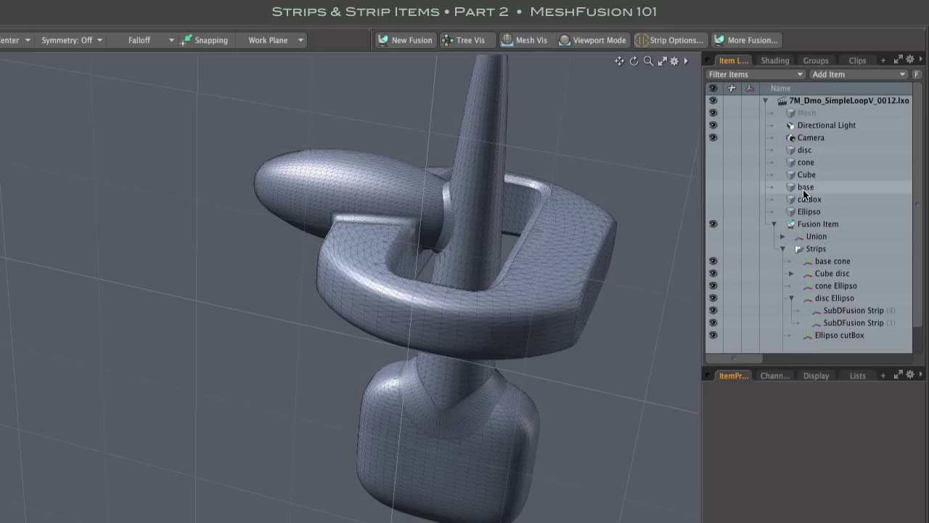
Step: Move the base mesh to X -1.29 m and Y 520 mm so it intersects the disc
click(804, 188)
key(w)
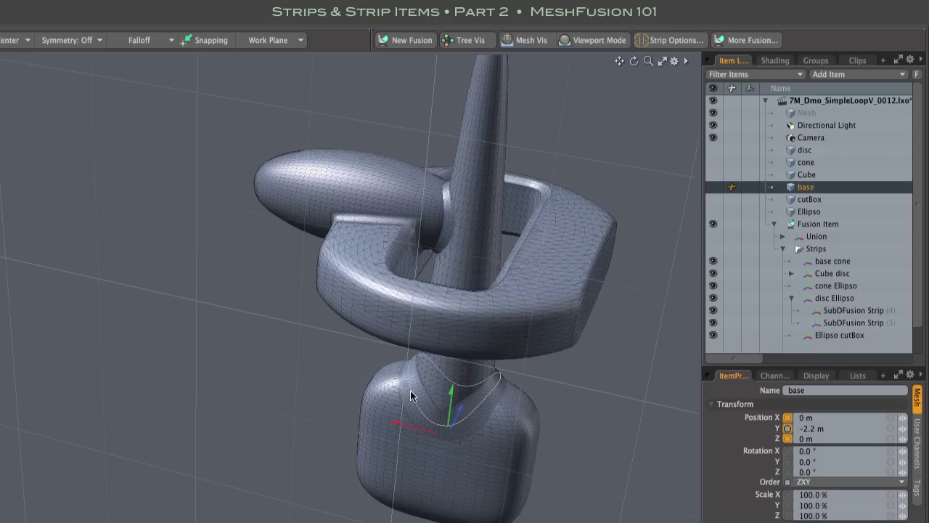
drag(404, 390, 565, 164)
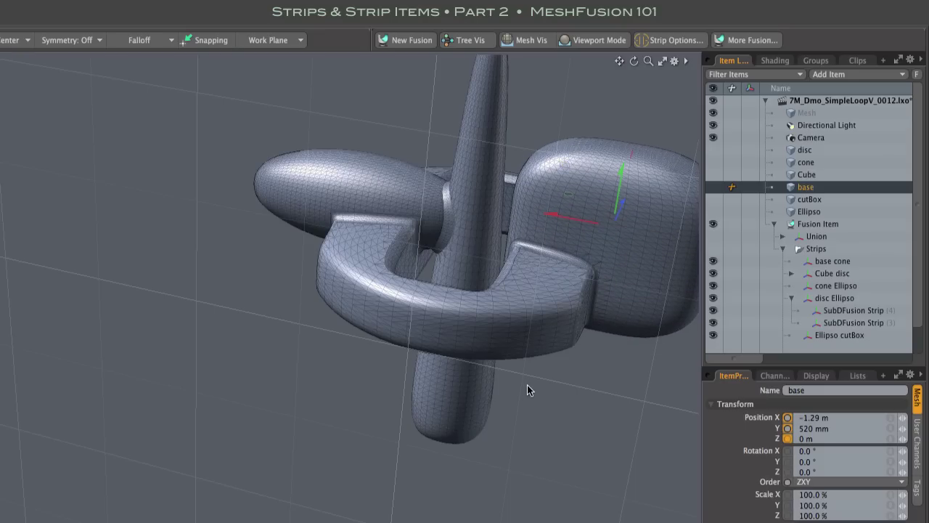
key(space)
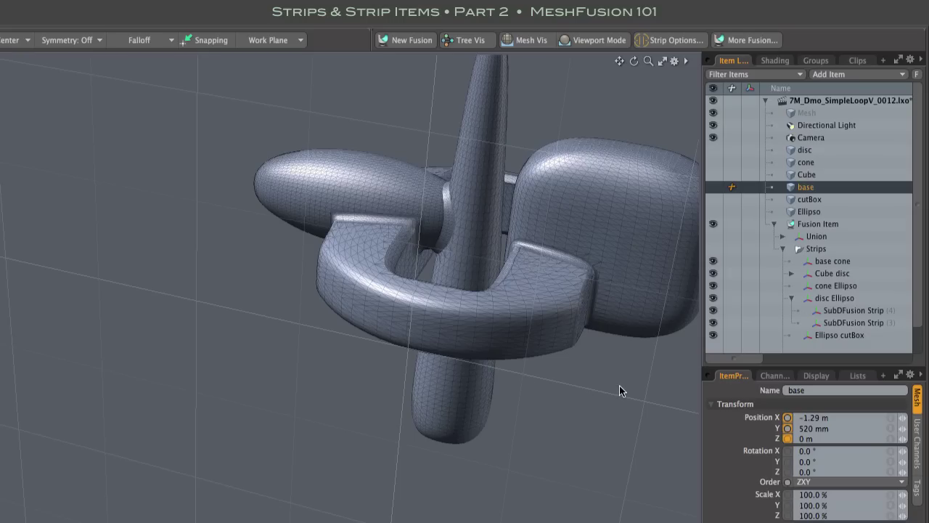
Step: Reset all strips to rebuild the strips and sub-strips for the model's current shape
drag(789, 367, 788, 403)
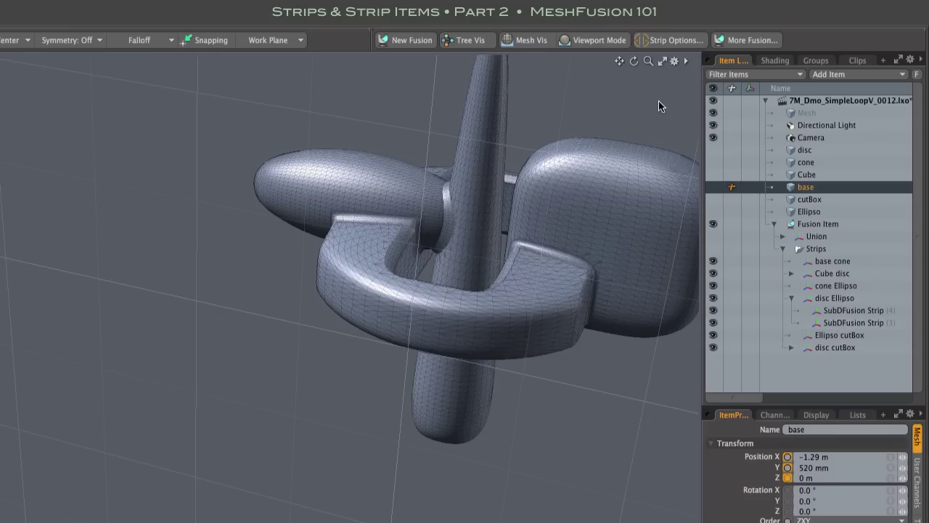
click(667, 40)
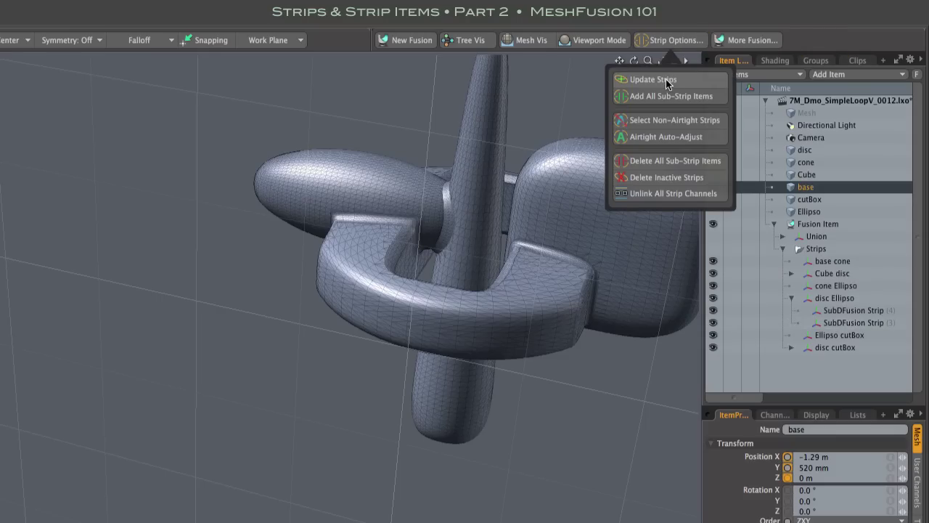
key(alt)
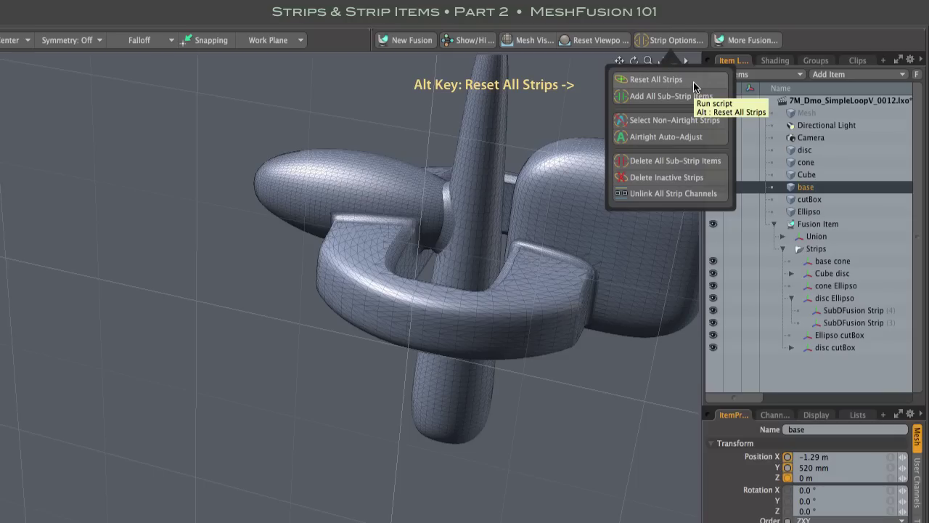
alt+click(694, 82)
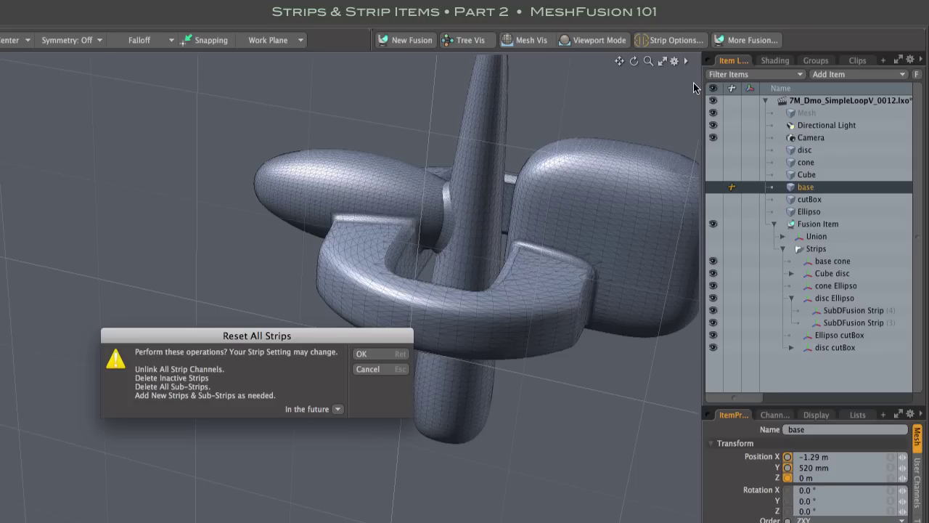
drag(330, 336, 401, 324)
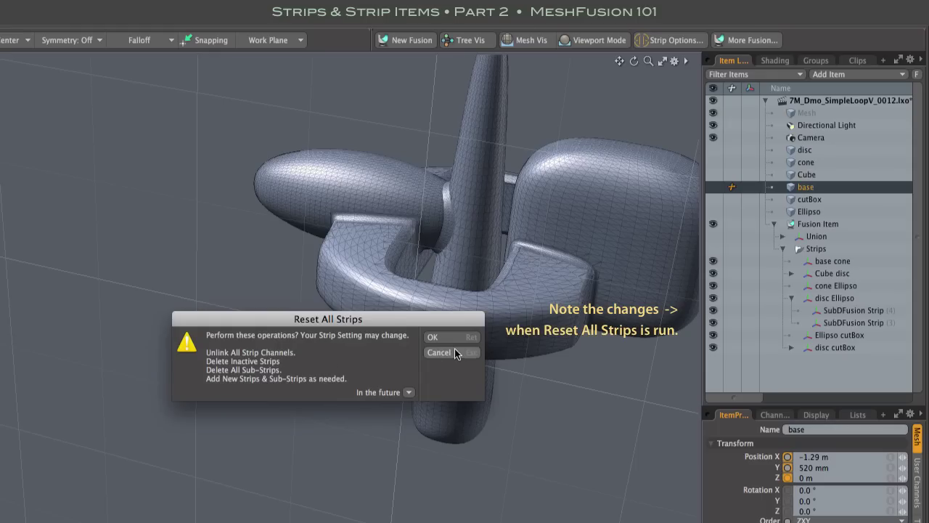
click(434, 337)
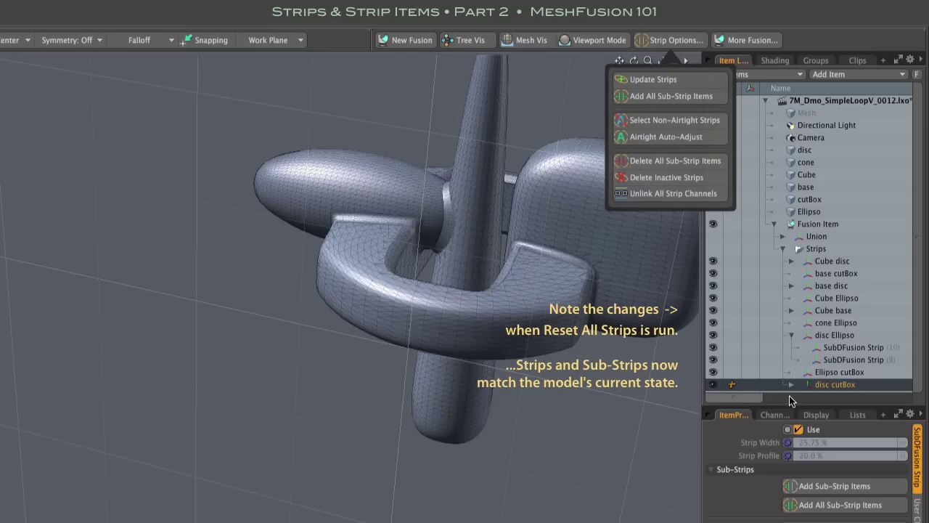
Step: Inspect the rebuilt strip list and examine the three sub-strips of base disc individually and together on the model
drag(791, 402, 791, 427)
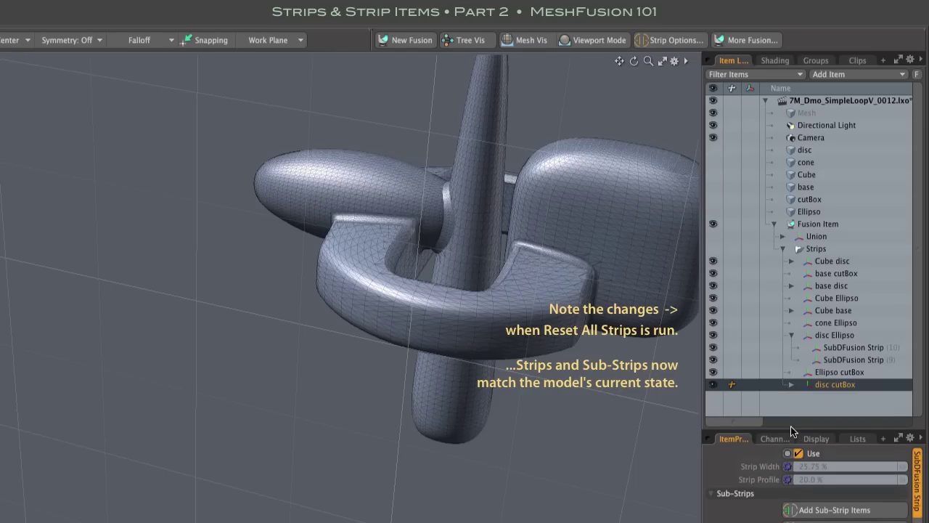
click(791, 335)
click(792, 311)
click(791, 310)
click(791, 286)
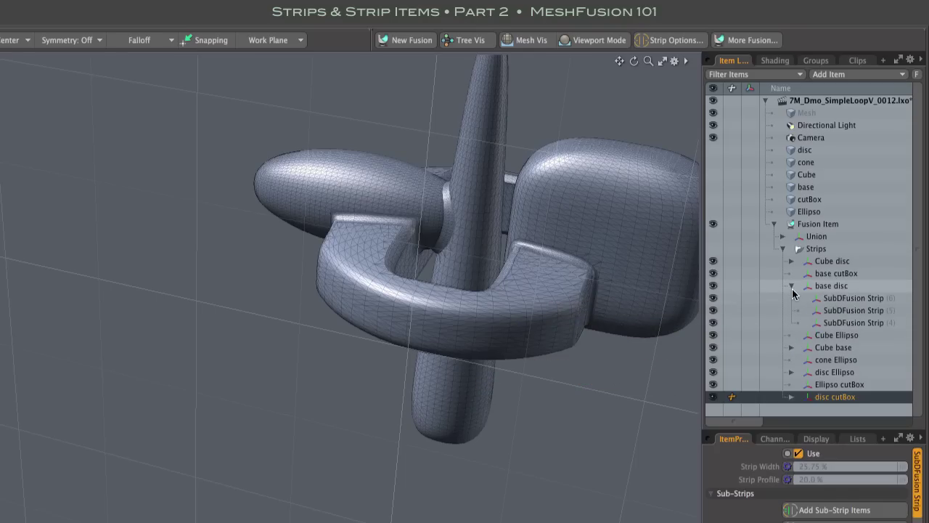
click(845, 298)
click(835, 311)
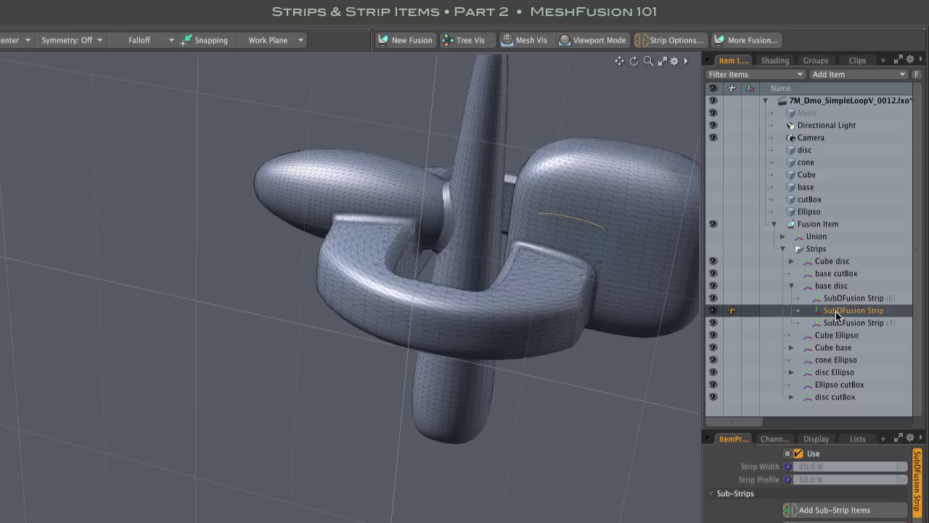
click(838, 323)
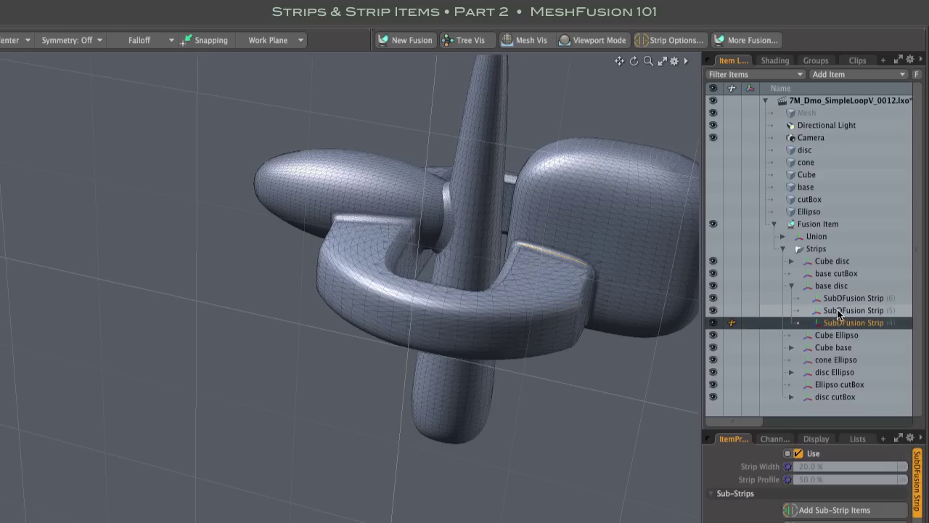
shift+click(836, 299)
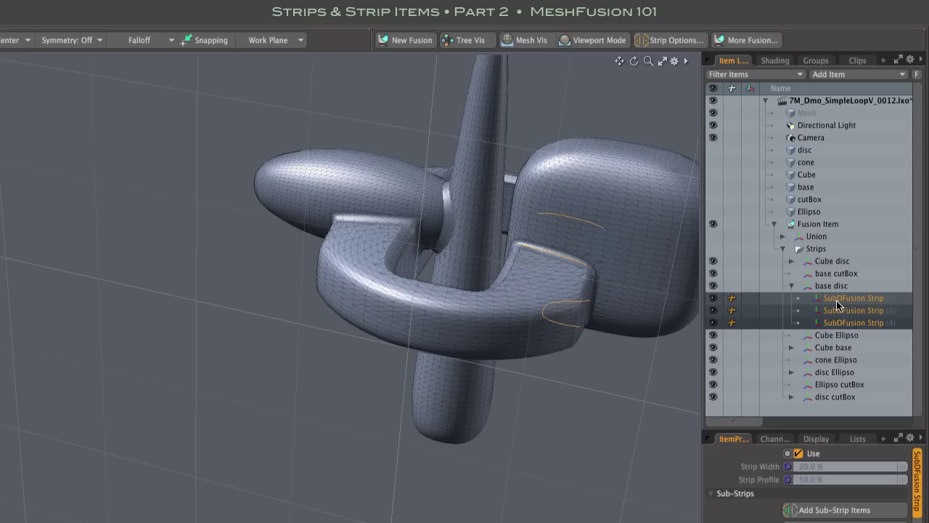
Step: Open the strip options for the fusion model
click(669, 40)
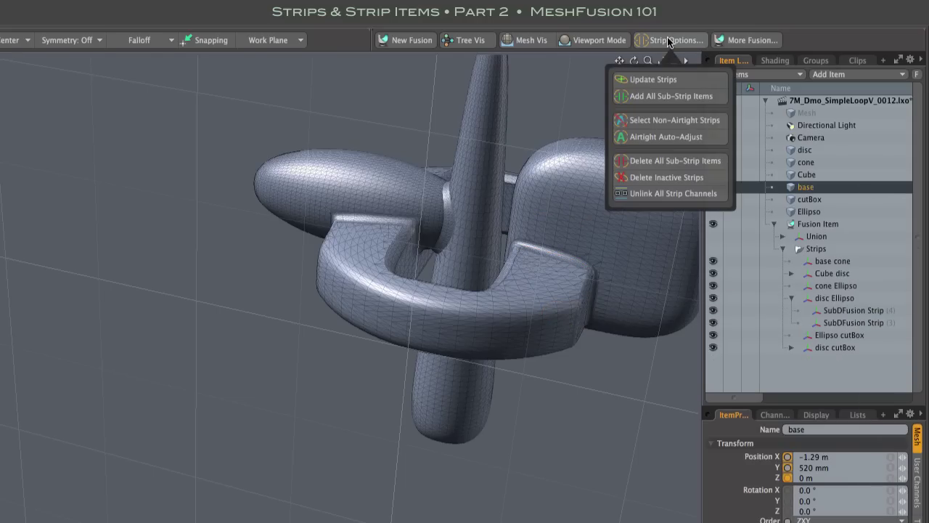